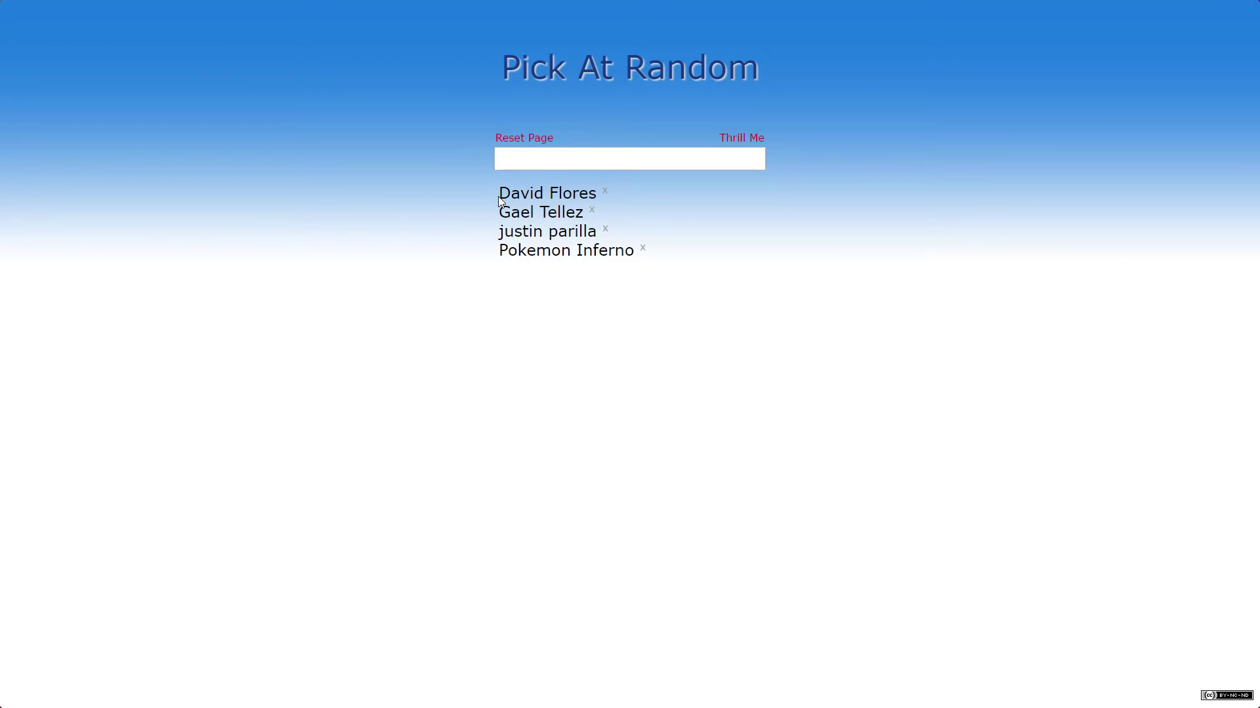
# Step: Clear a stray text selection, then use Thrill Me to draw a winner from the four entrants
pyautogui.moveTo(499, 196)
pyautogui.mouseDown()
pyautogui.moveTo(580, 236)
pyautogui.moveTo(502, 193)
pyautogui.mouseUp()
pyautogui.click(584, 264)
pyautogui.click(629, 245)
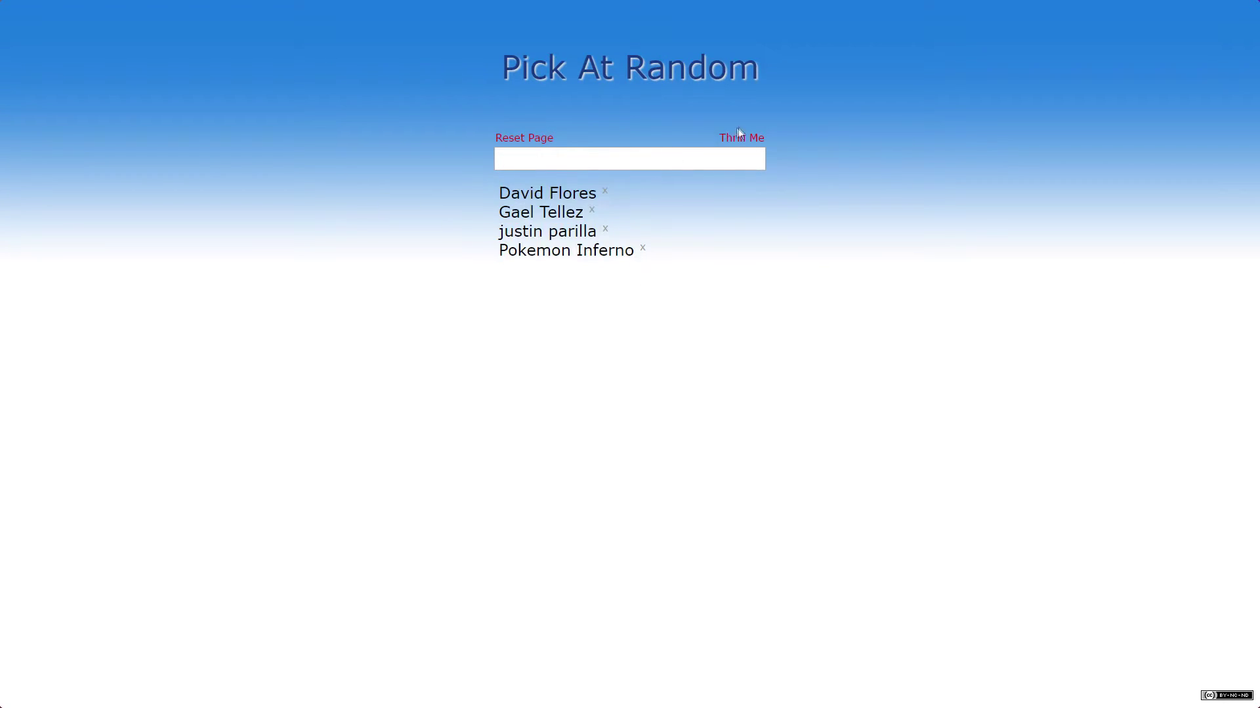